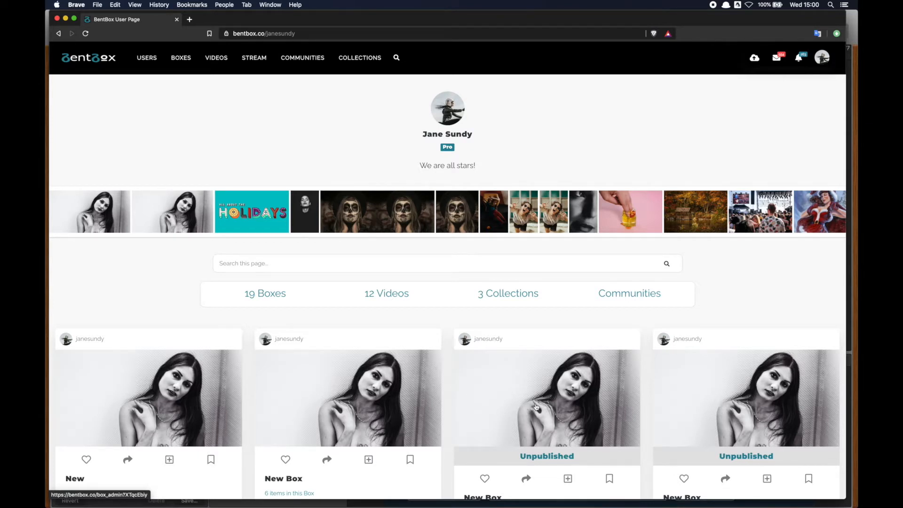
# - Open the sale settings of the first unpublished New Box on the profile page
pyautogui.click(536, 407)
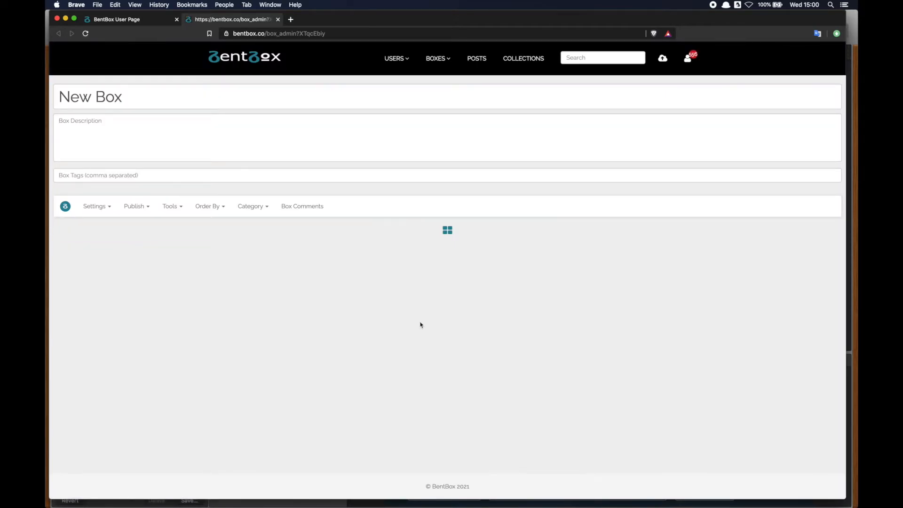
pyautogui.click(147, 210)
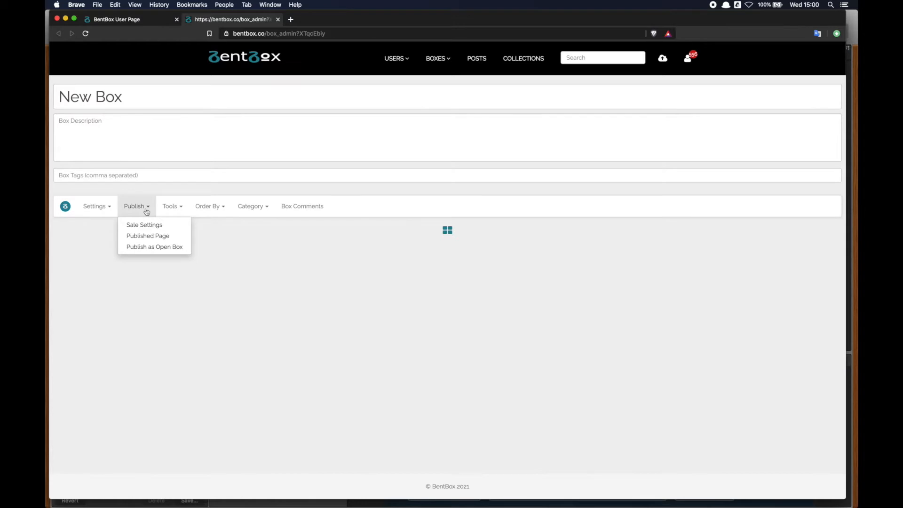
pyautogui.click(146, 226)
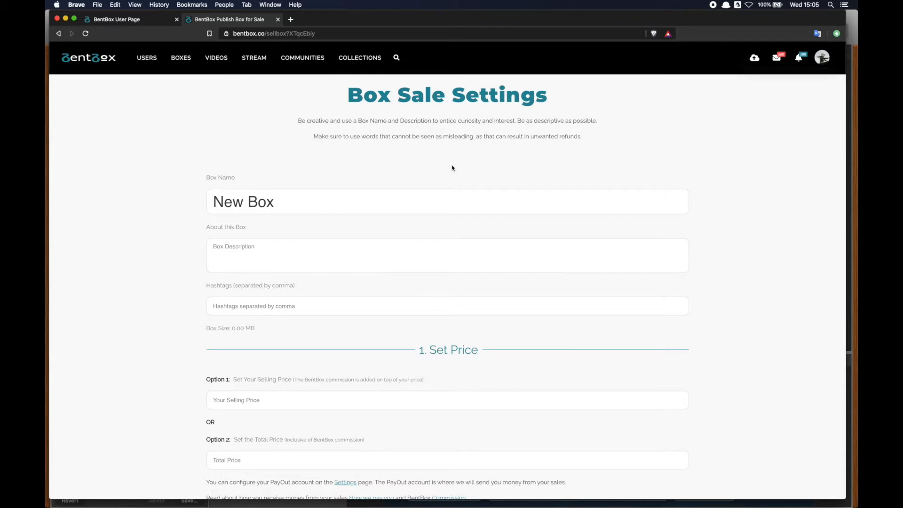
# - Enter a selling price of 10 under Option 1 and check the total including BentBox commission
pyautogui.scroll(-3, 452, 168)
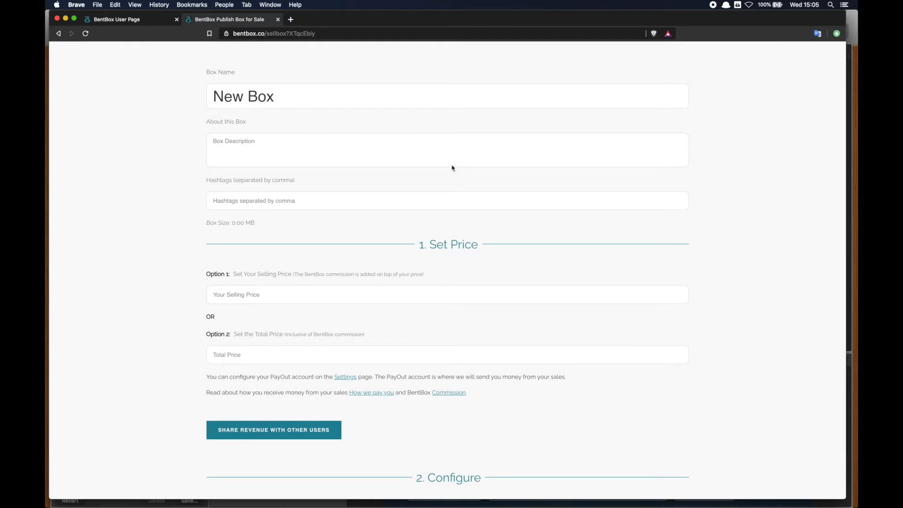
pyautogui.click(345, 288)
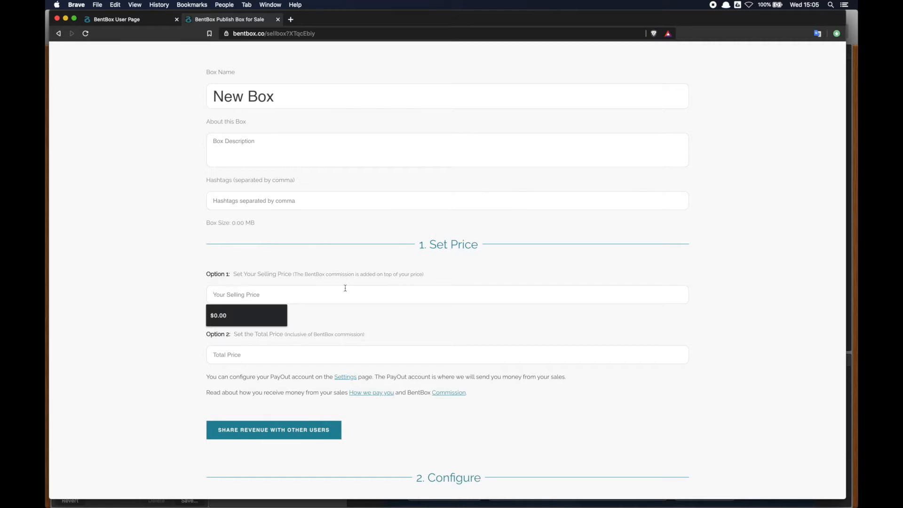
pyautogui.write('10')
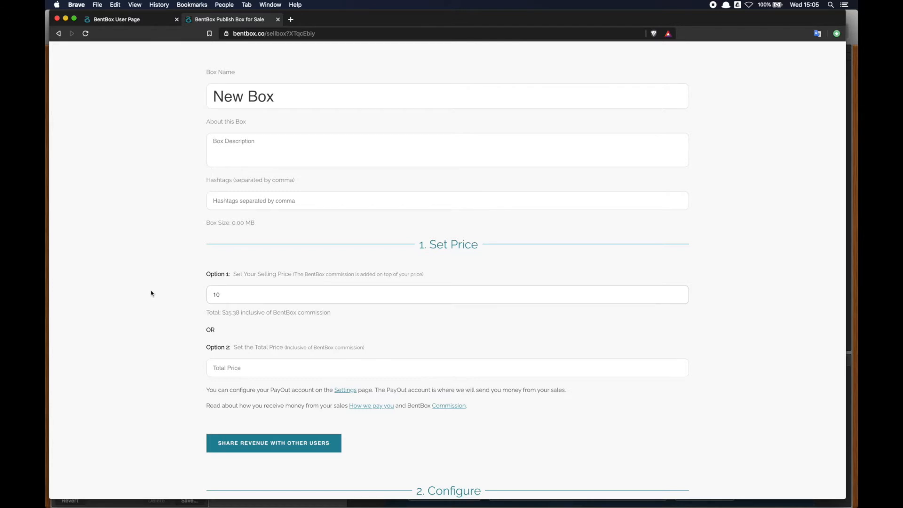
pyautogui.moveTo(205, 313); pyautogui.dragTo(340, 314)
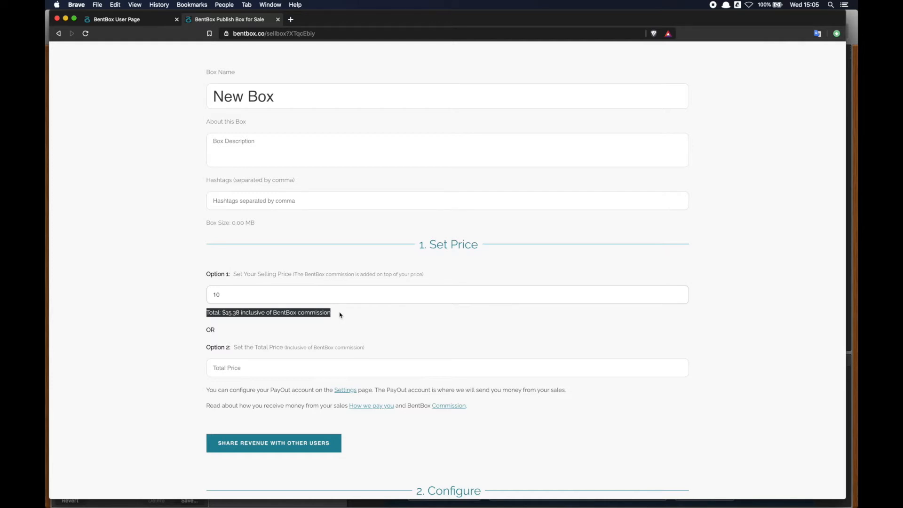
pyautogui.click(341, 314)
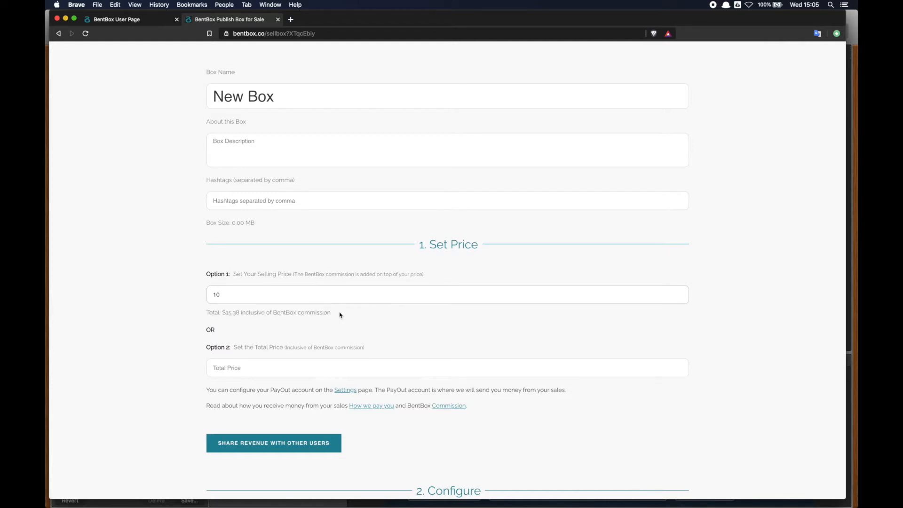
# - Set the box's total price to 9.99 under Option 2 and check the revenue per sale
pyautogui.click(301, 367)
pyautogui.write('9.99')
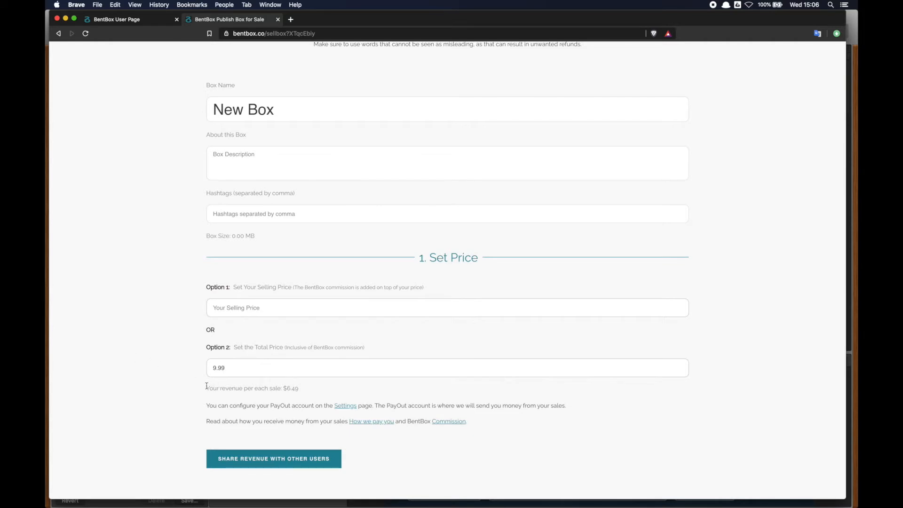
pyautogui.moveTo(205, 387); pyautogui.dragTo(310, 388)
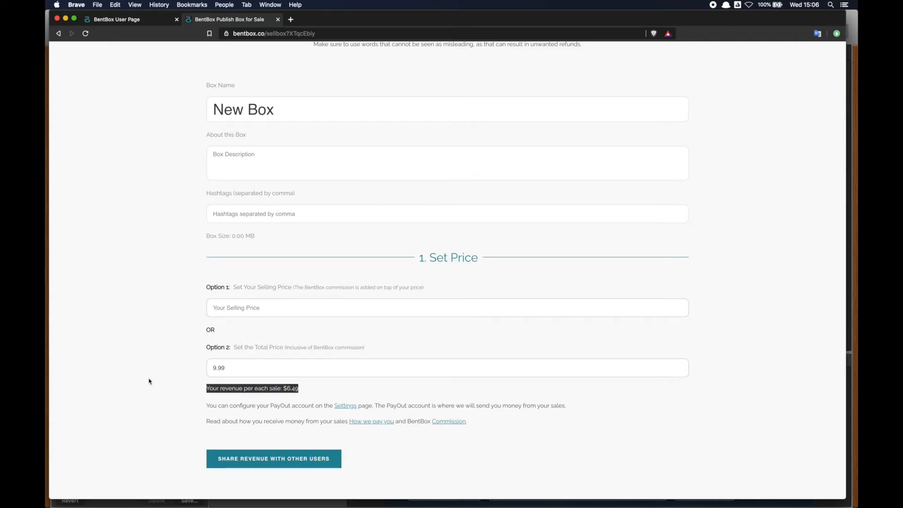
pyautogui.scroll(-3, 149, 381)
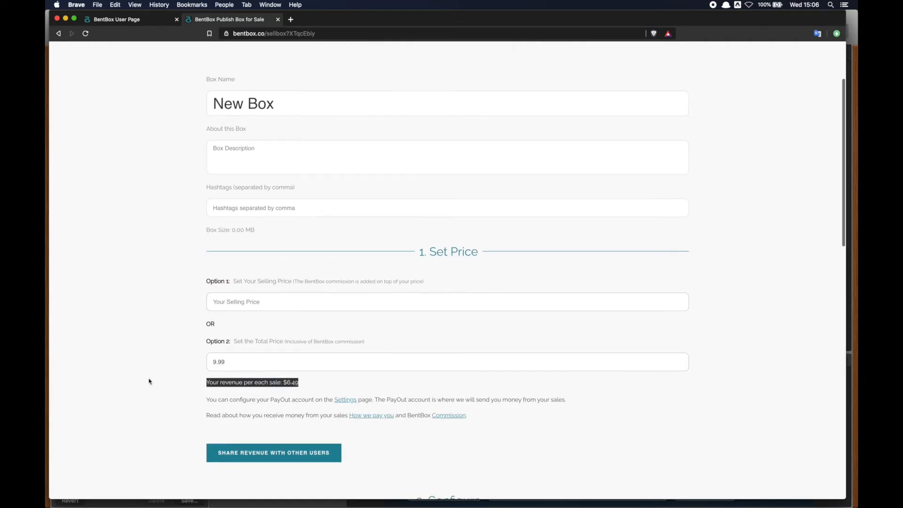
pyautogui.click(238, 341)
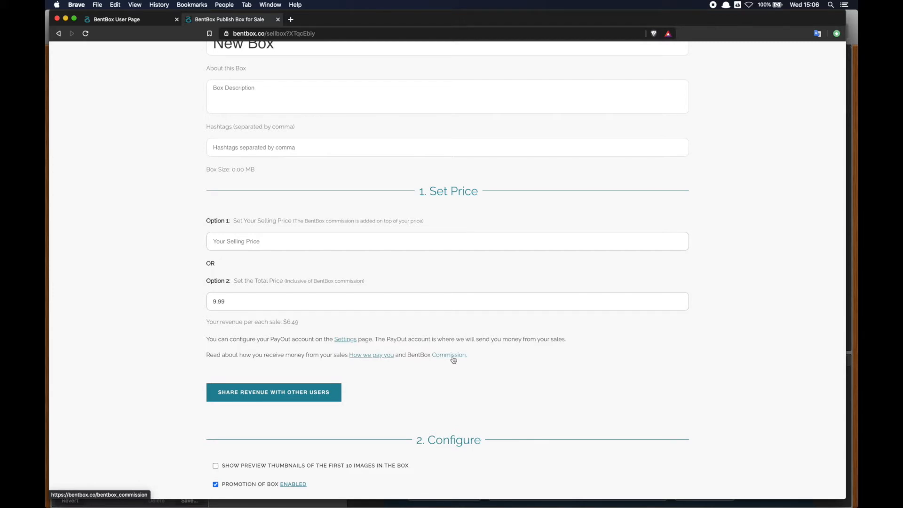
# - Share 20% of the box's revenue with another user found by exact username, and save the share
pyautogui.scroll(-4, 409, 383)
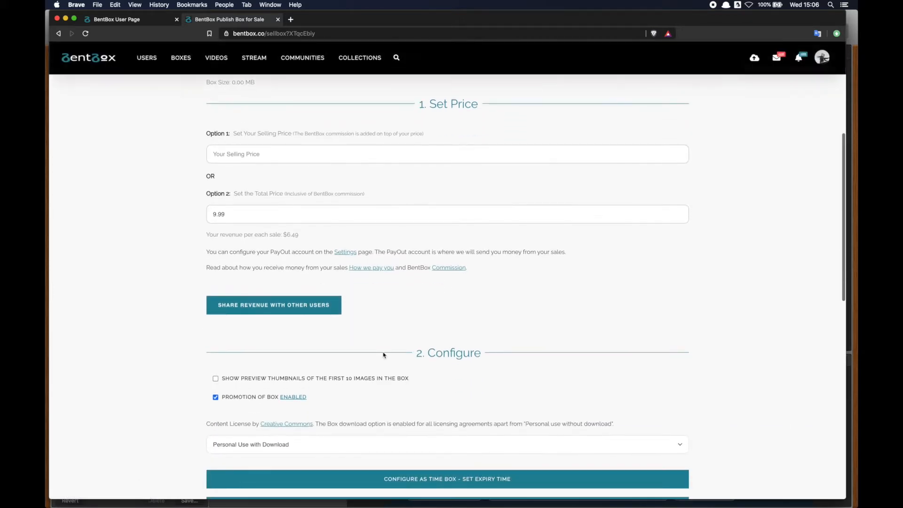
pyautogui.click(294, 309)
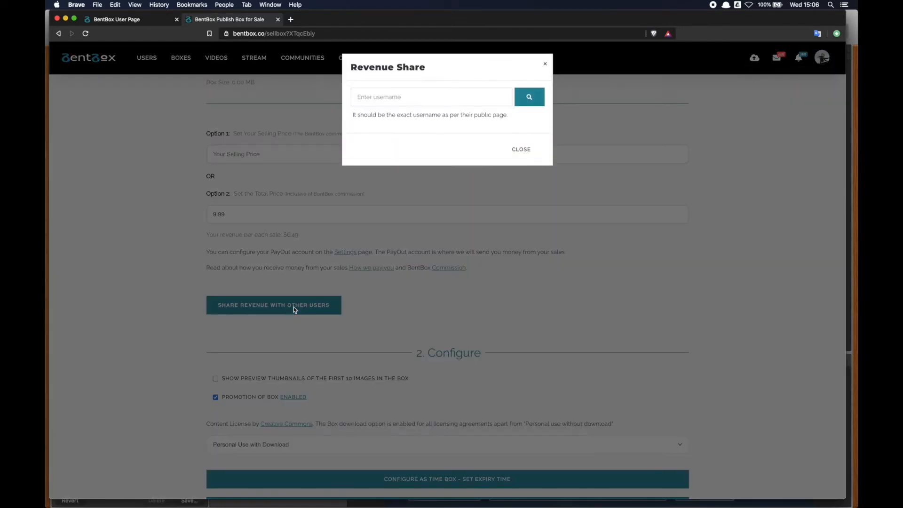
pyautogui.click(427, 102)
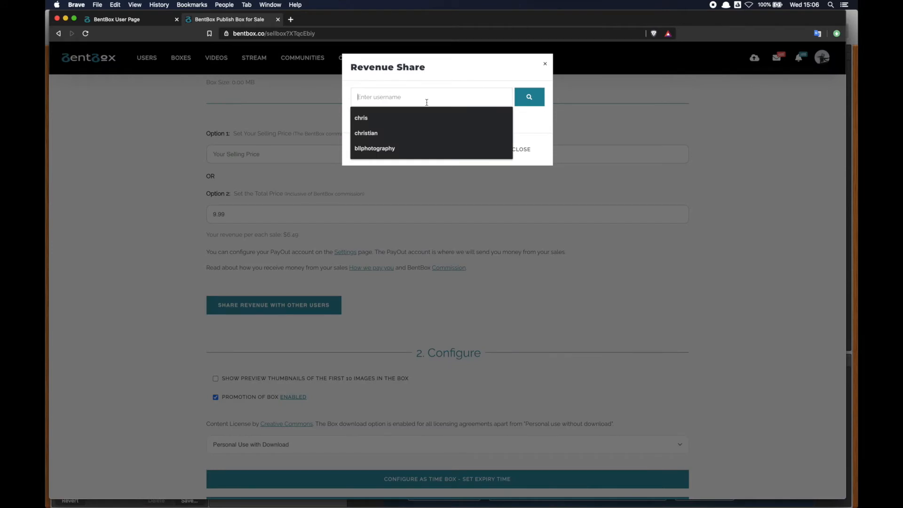
pyautogui.write('christian')
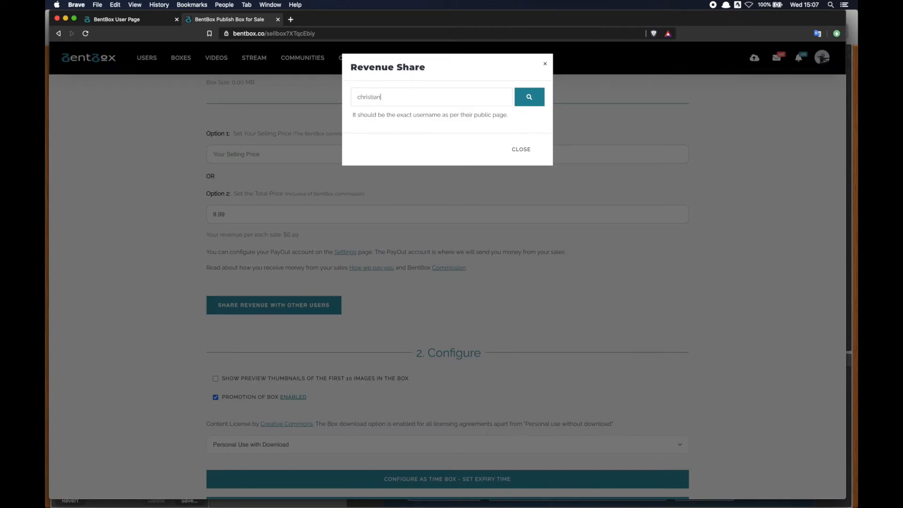
pyautogui.click(543, 101)
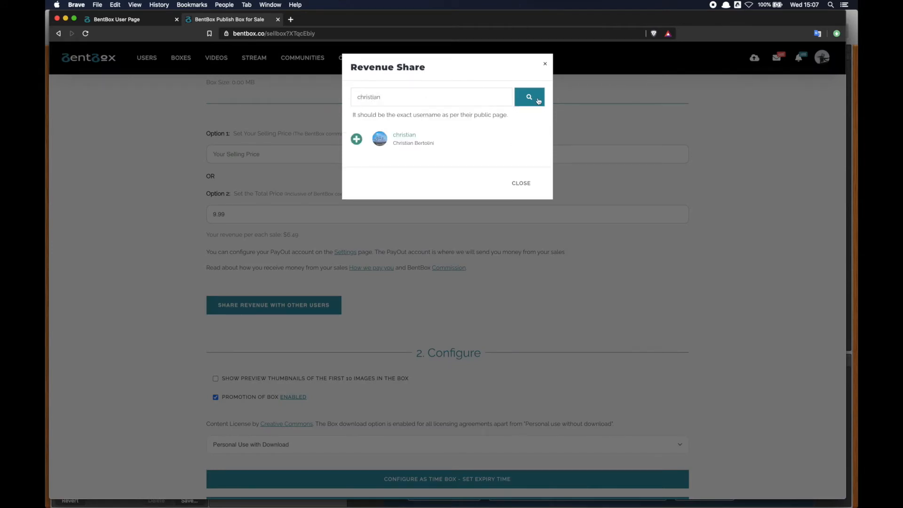
pyautogui.click(356, 139)
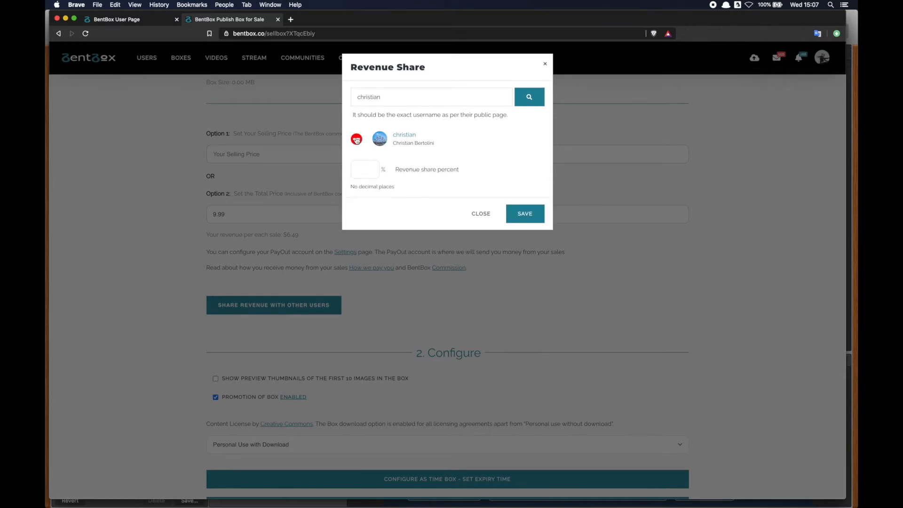
pyautogui.click(367, 171)
pyautogui.write('20')
pyautogui.click(514, 213)
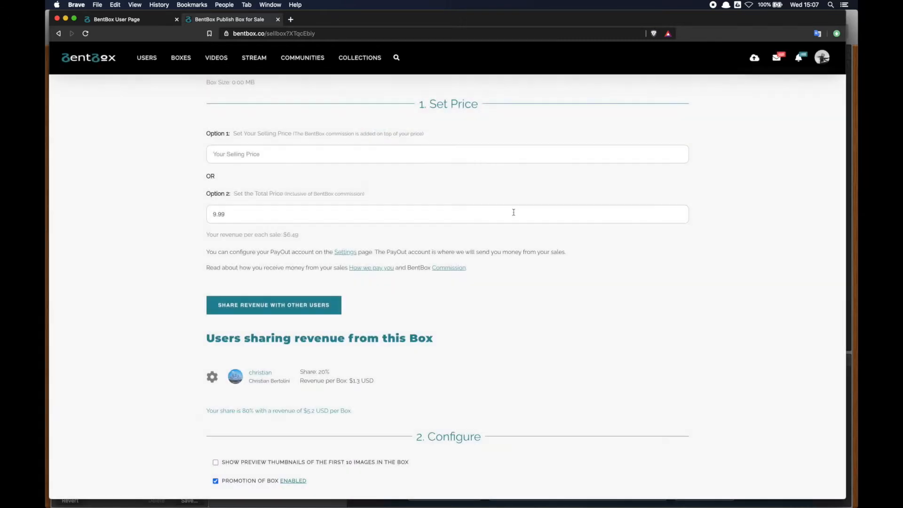
# - Examine the revenue per sale and how it is split between the users sharing the box
pyautogui.scroll(-2, 440, 280)
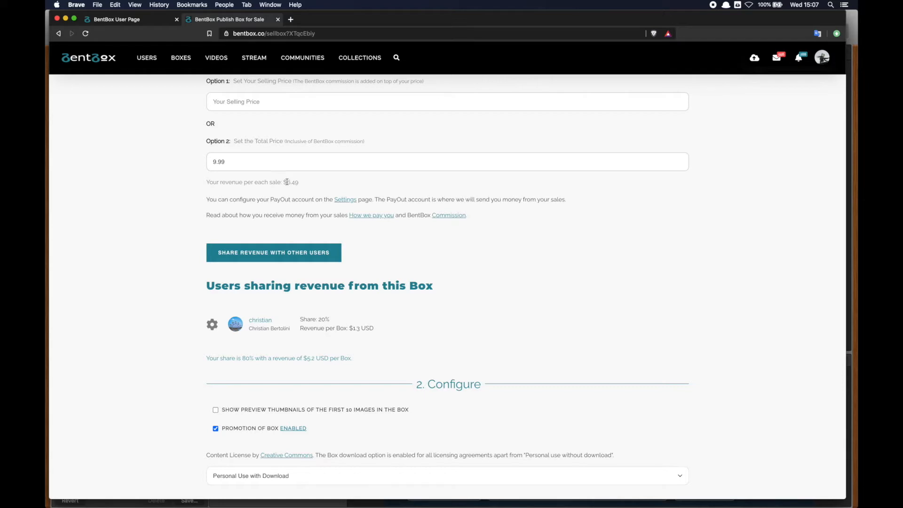
pyautogui.moveTo(287, 182); pyautogui.dragTo(304, 184)
pyautogui.click(305, 185)
# - Turn on preview thumbnails of the first 10 images, and turn the option off again
pyautogui.scroll(-5, 428, 323)
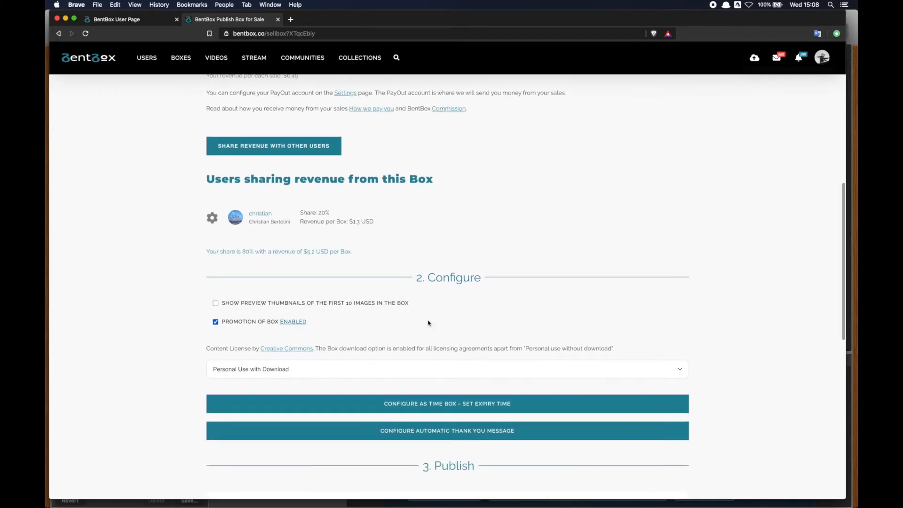
pyautogui.scroll(-2, 429, 323)
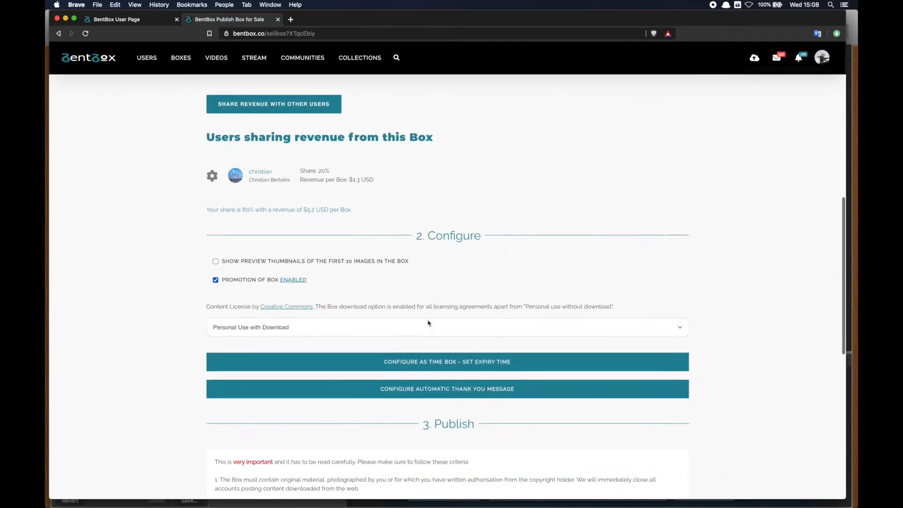
pyautogui.click(215, 262)
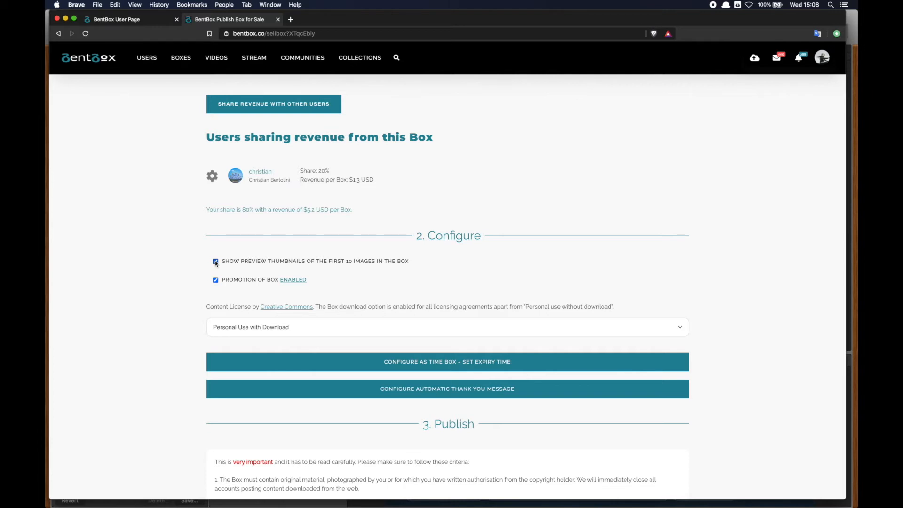
pyautogui.click(216, 262)
# - Set the content license to Personal Use without Download and review the other license options
pyautogui.scroll(-2, 165, 283)
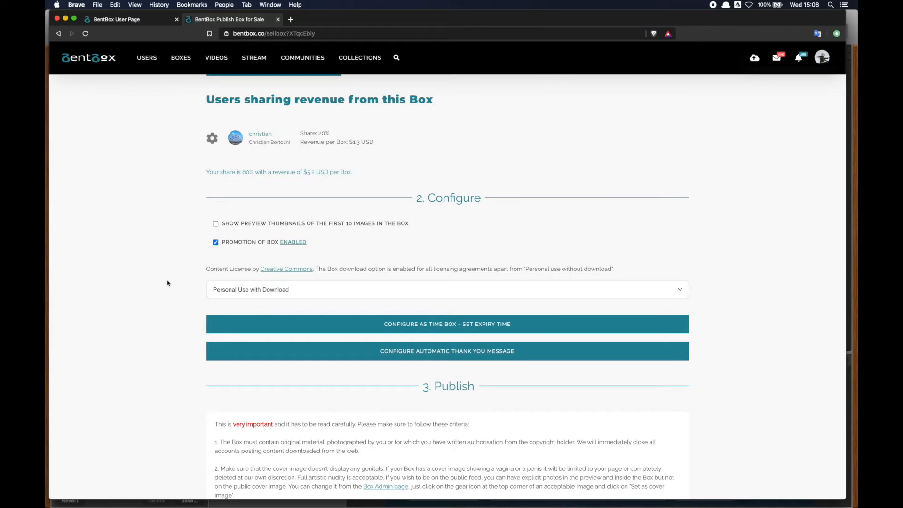
pyautogui.click(241, 290)
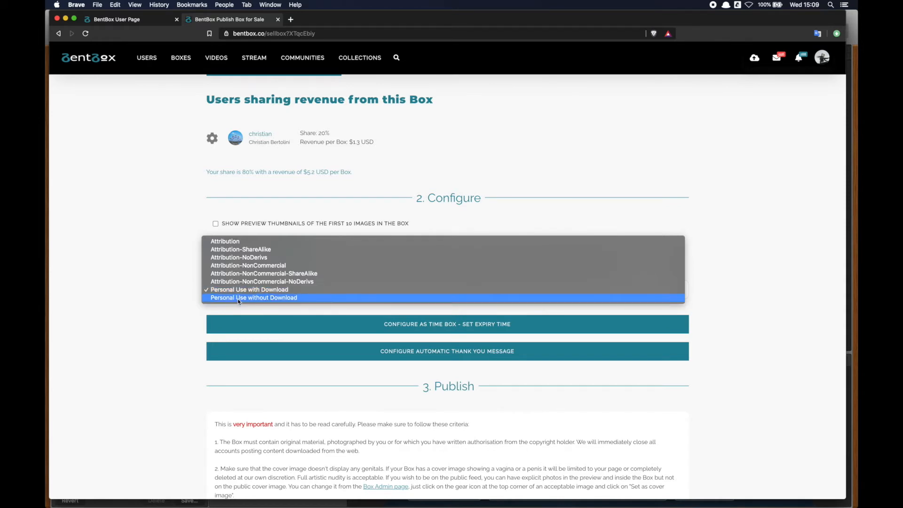
pyautogui.click(238, 298)
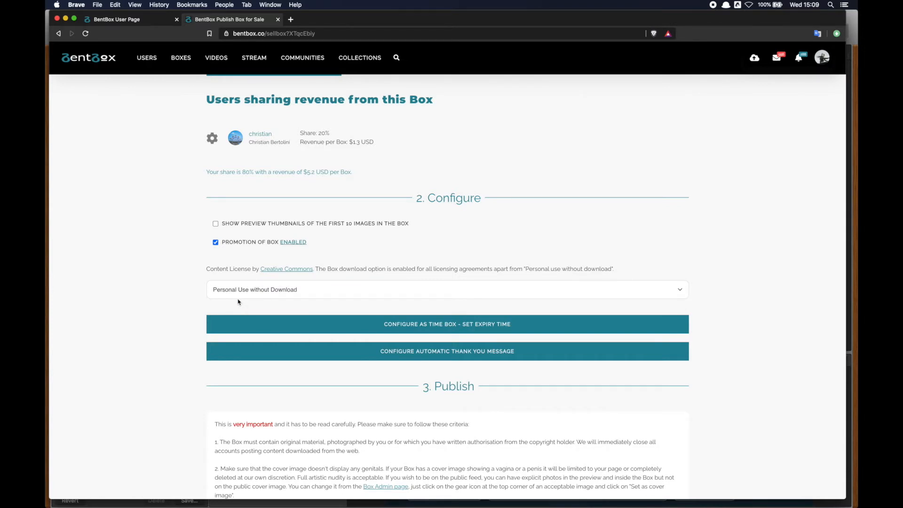
pyautogui.click(240, 291)
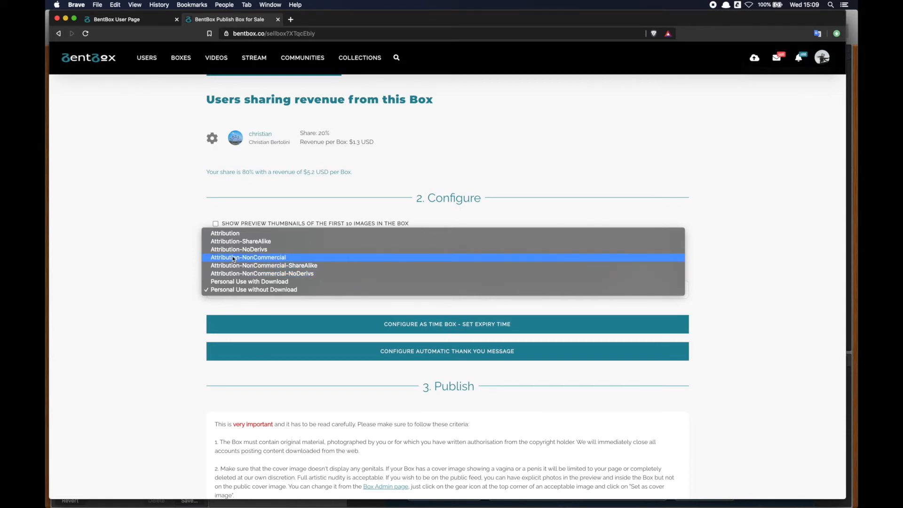
pyautogui.click(169, 251)
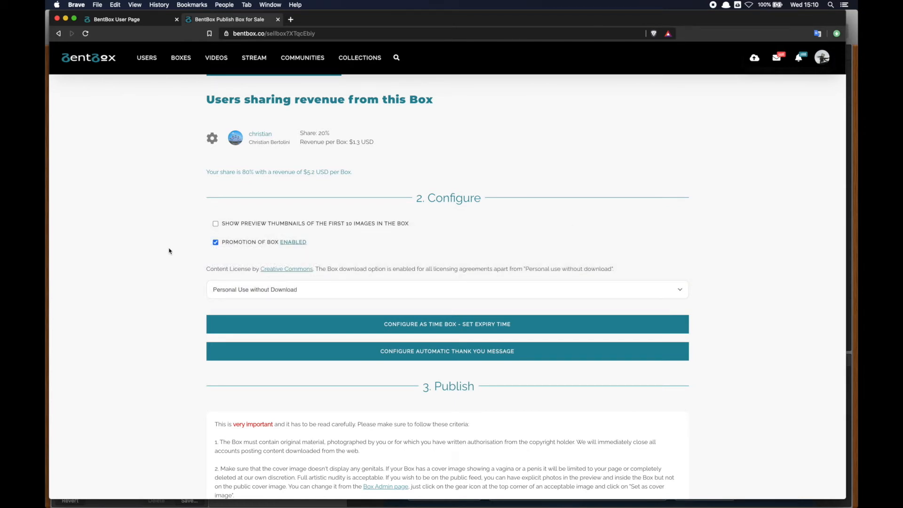
# - View the Time Box expiry settings and the automatic thank you message form, closing both without changes
pyautogui.scroll(-2, 170, 250)
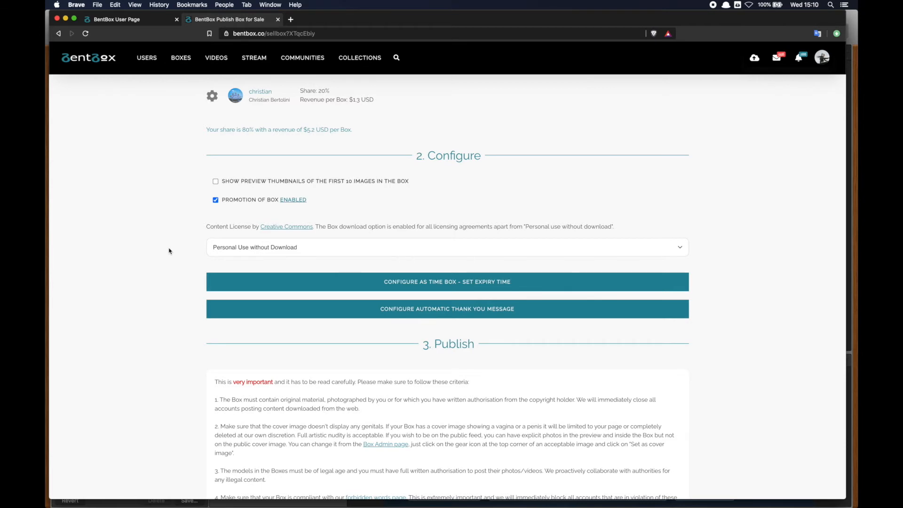
pyautogui.scroll(-2, 170, 251)
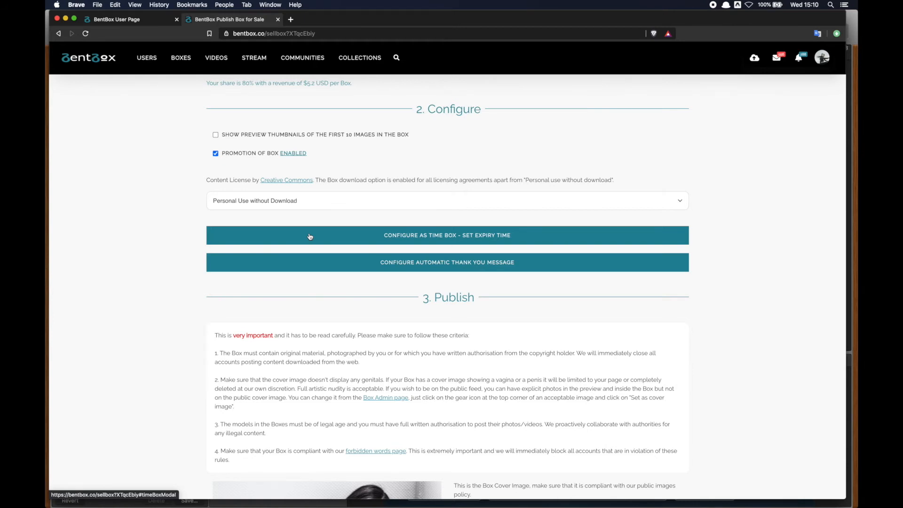
pyautogui.click(310, 236)
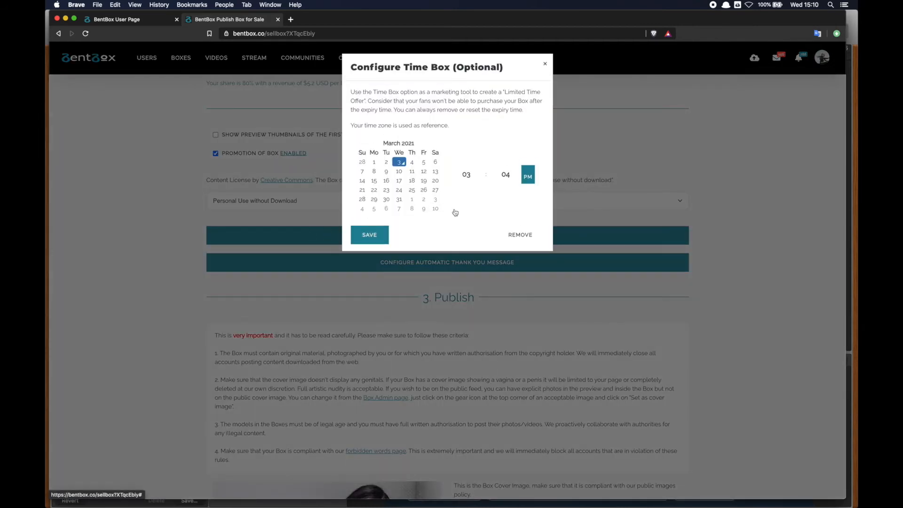
pyautogui.click(545, 64)
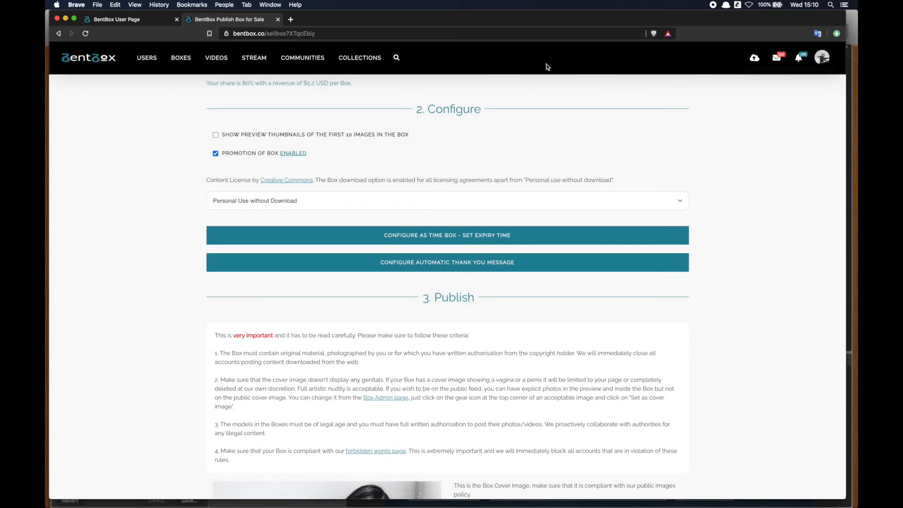
pyautogui.click(469, 265)
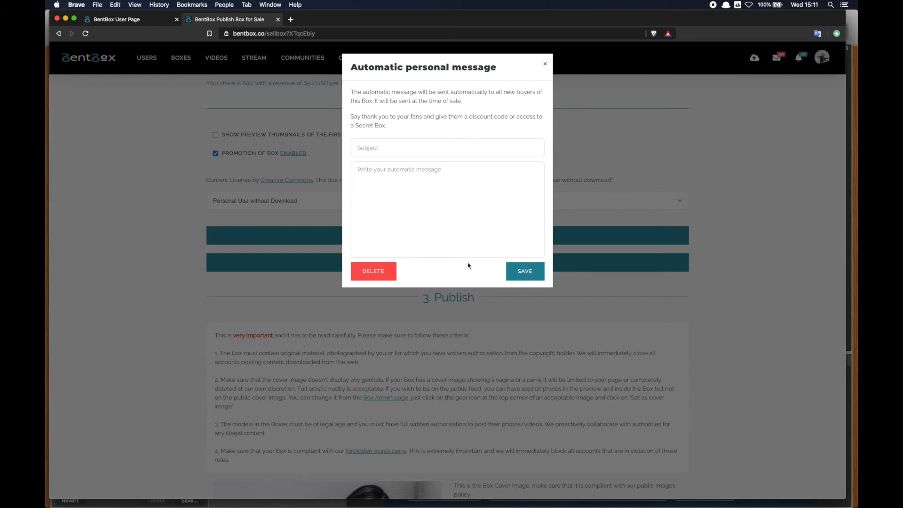
pyautogui.click(546, 64)
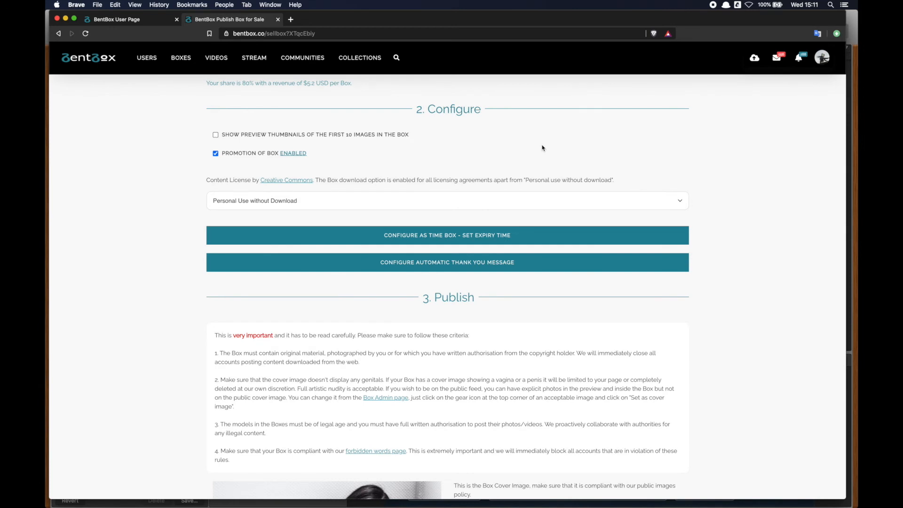
# - Review the publishing criteria and cover image, and save the box for sale
pyautogui.scroll(-5, 542, 147)
pyautogui.scroll(-2, 542, 144)
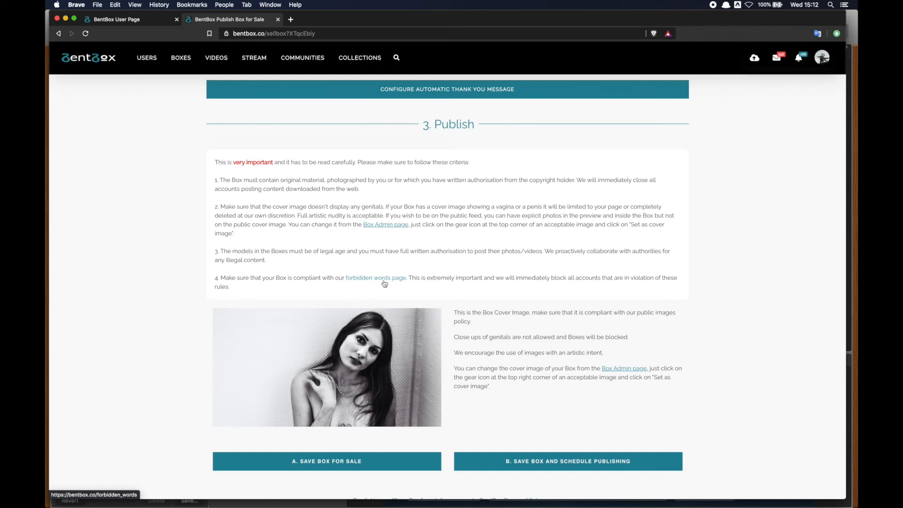
pyautogui.scroll(-3, 383, 281)
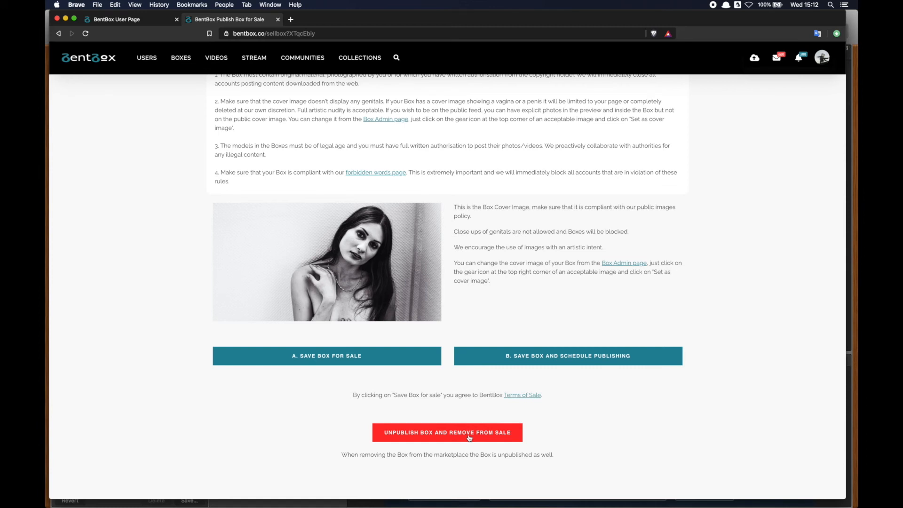
pyautogui.click(336, 357)
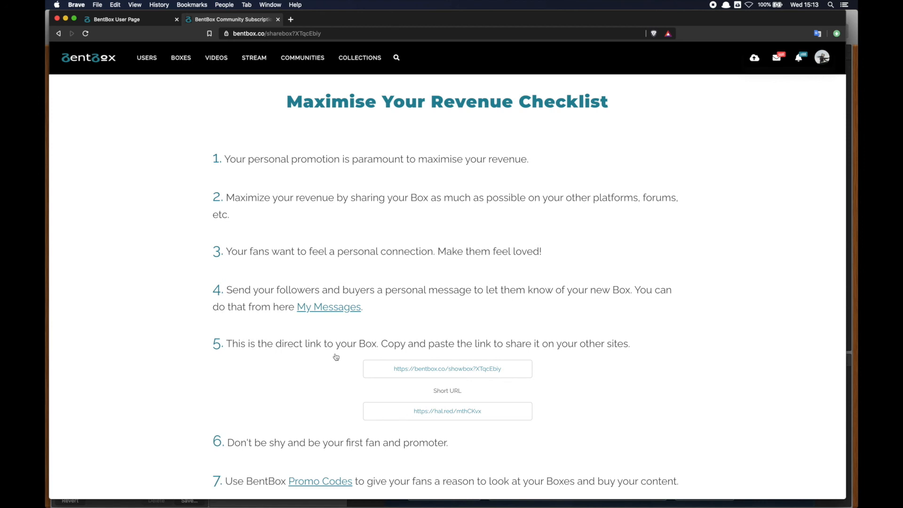
# - Read through the revenue checklist and open the box's for-sale page
pyautogui.scroll(-5, 337, 357)
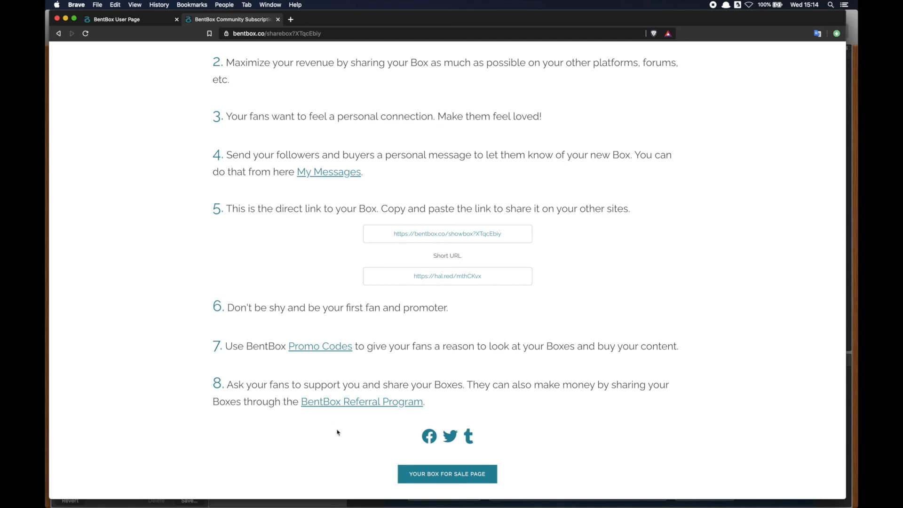
pyautogui.scroll(-2, 337, 432)
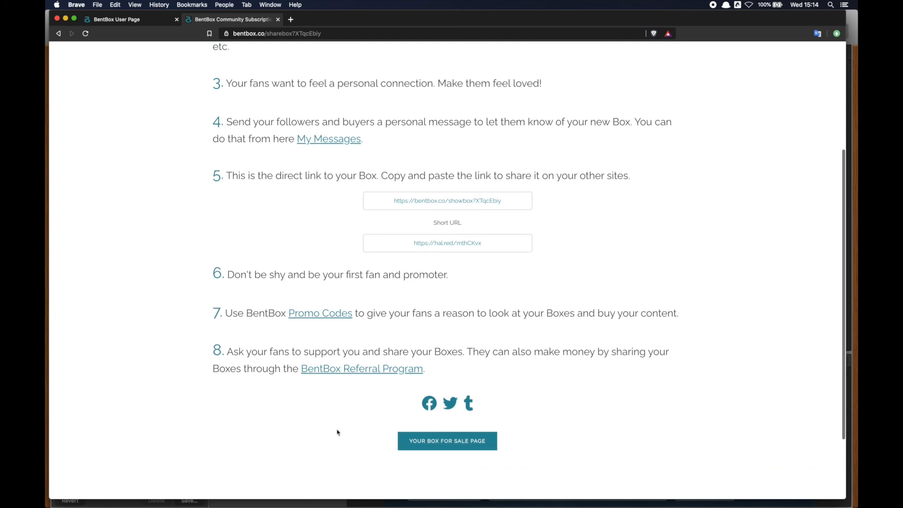
pyautogui.click(418, 443)
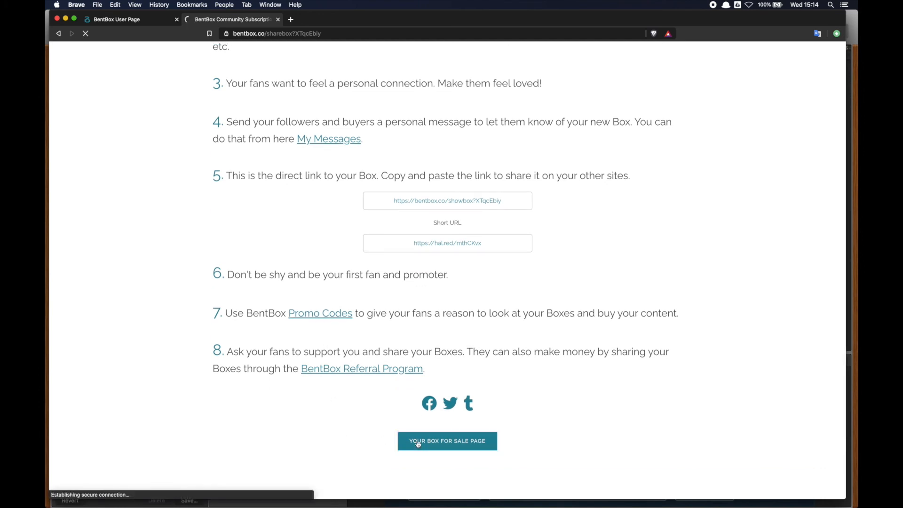